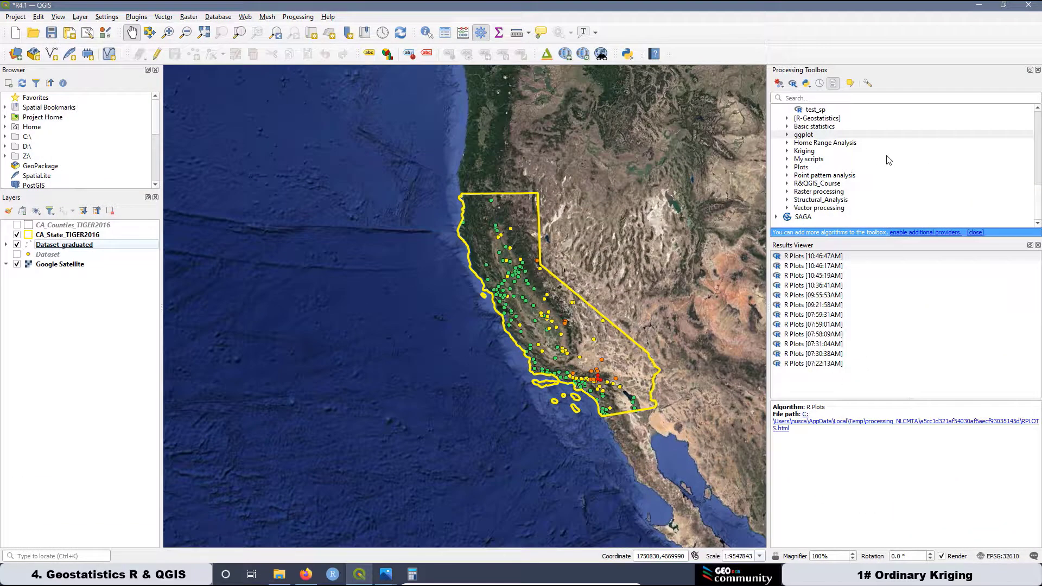
Open the 41) LOOCV. Omnid Graph script from the Structural_Analysis group of the R scripts.
{"action": "left_click", "coordinate": [787, 199]}
{"action": "scroll", "coordinate": [881, 182], "scroll_direction": "down", "scroll_amount": 3}
{"action": "scroll", "coordinate": [882, 182], "scroll_direction": "down", "scroll_amount": 9}
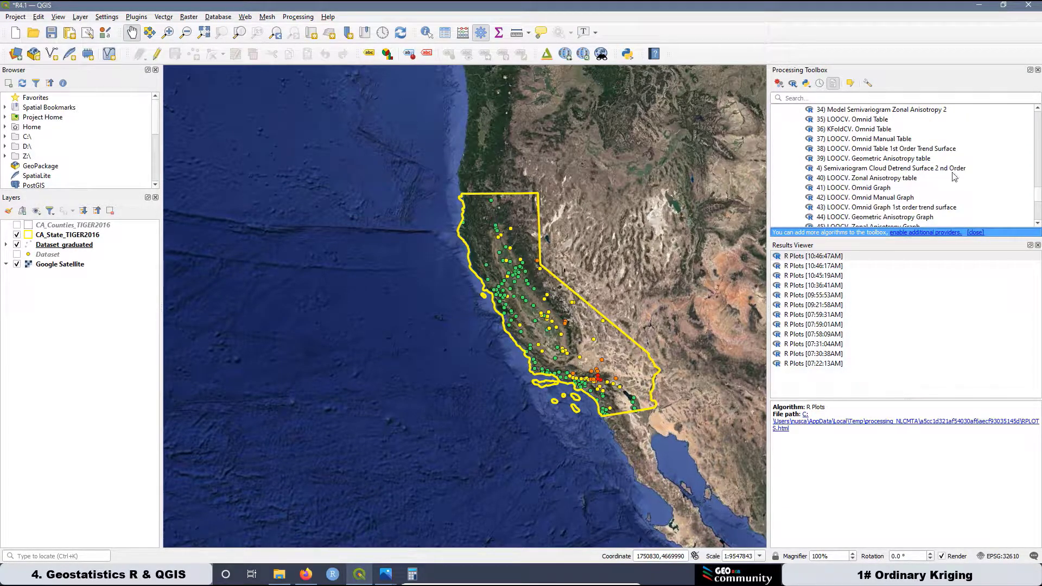
{"action": "double_click", "coordinate": [855, 188]}
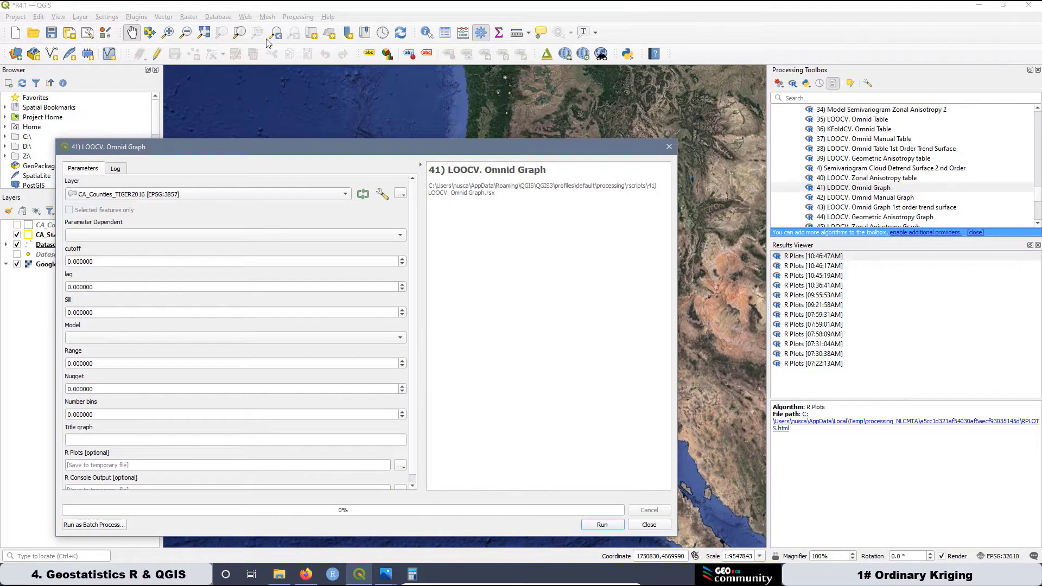
{"action": "left_click_drag", "start_coordinate": [263, 149], "coordinate": [358, 105]}
Choose Dataset as the cross-validation input layer and Log10AQI as the dependent parameter.
{"action": "left_click", "coordinate": [240, 152]}
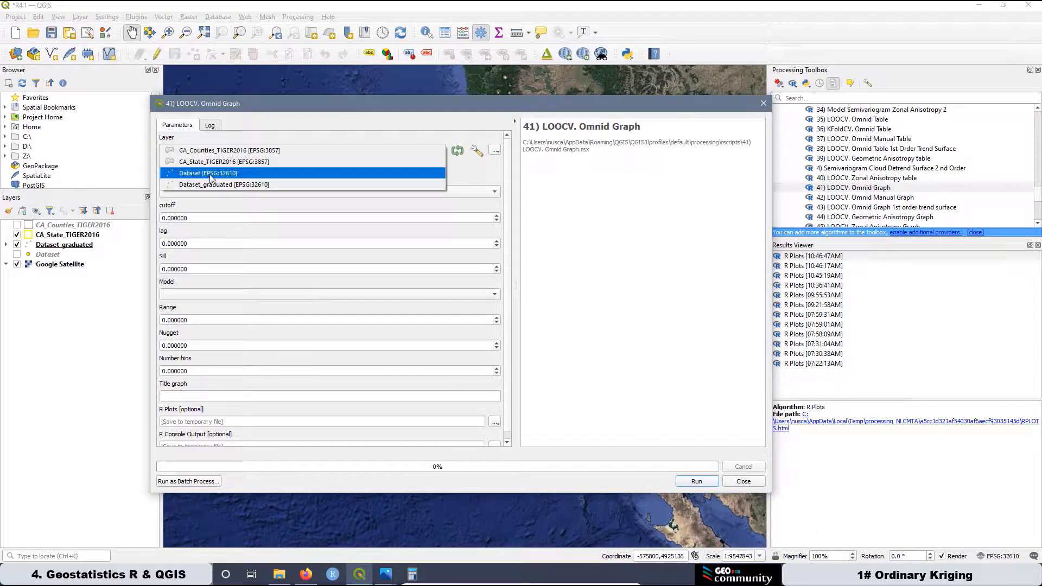
{"action": "left_click", "coordinate": [212, 181]}
{"action": "left_click", "coordinate": [194, 199]}
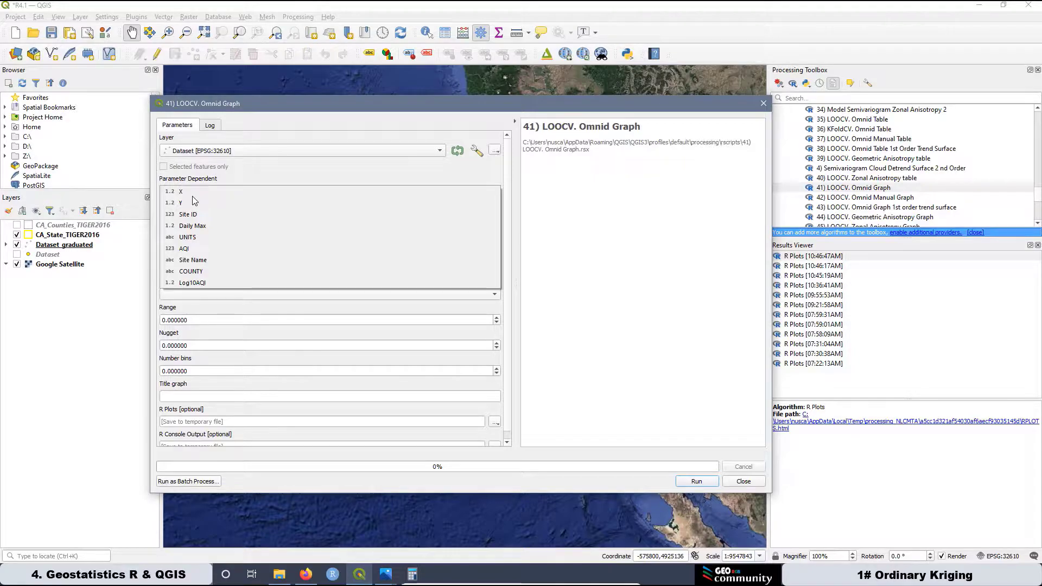
{"action": "left_click", "coordinate": [216, 284]}
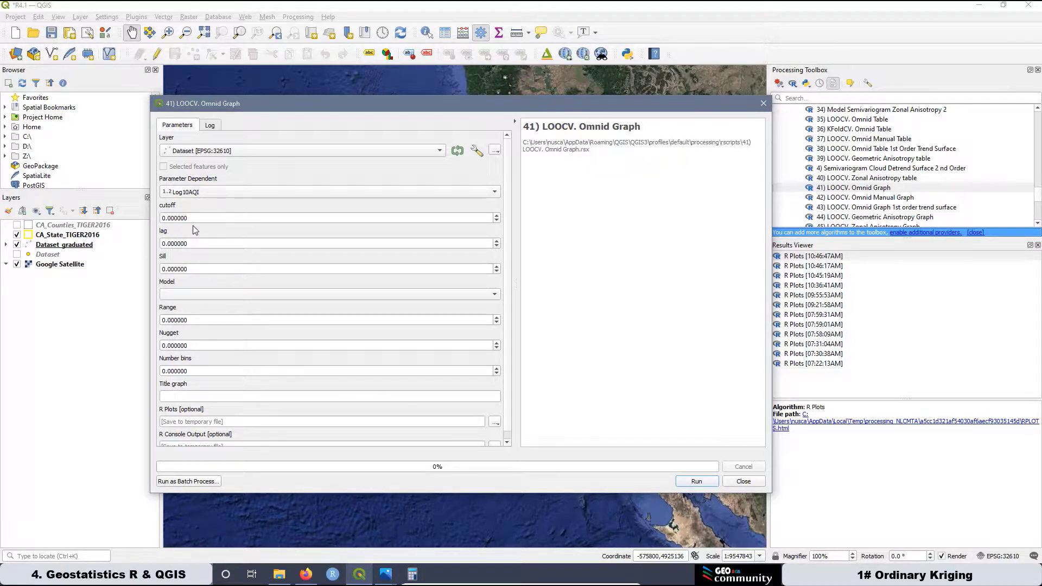
Set the variogram cutoff to 300000, the lag to 30000 and the sill to 0.07.
{"action": "left_click_drag", "start_coordinate": [198, 218], "coordinate": [118, 212]}
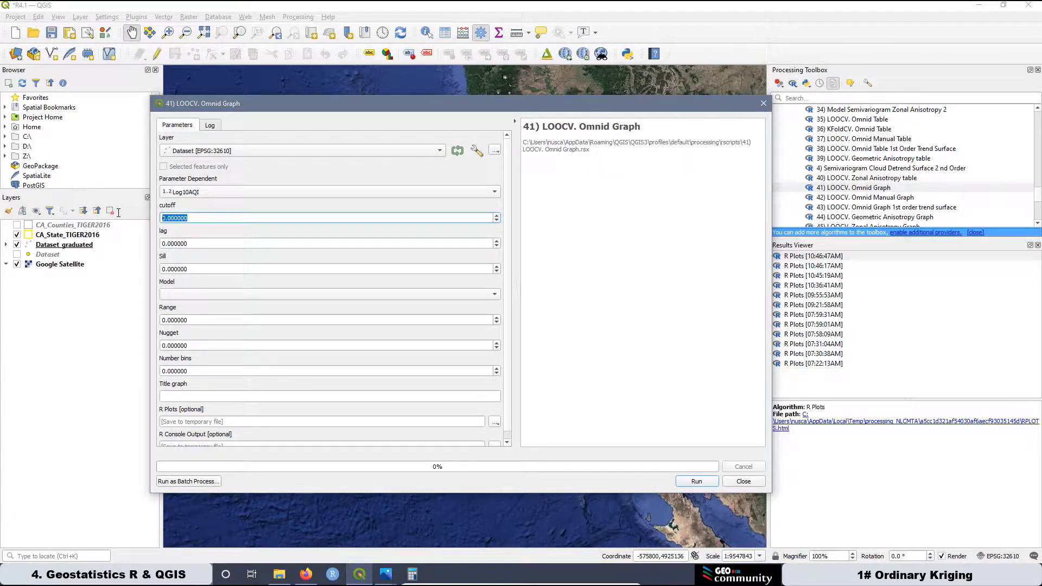
{"action": "type", "text": "3"}
{"action": "key", "text": "Tab"}
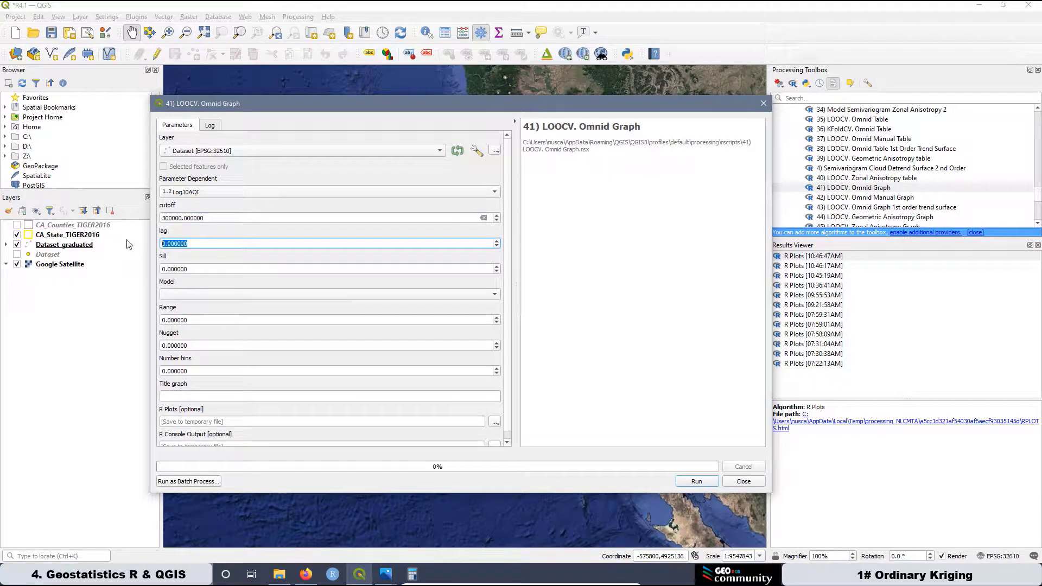
{"action": "type", "text": "300"}
{"action": "key", "text": "Tab"}
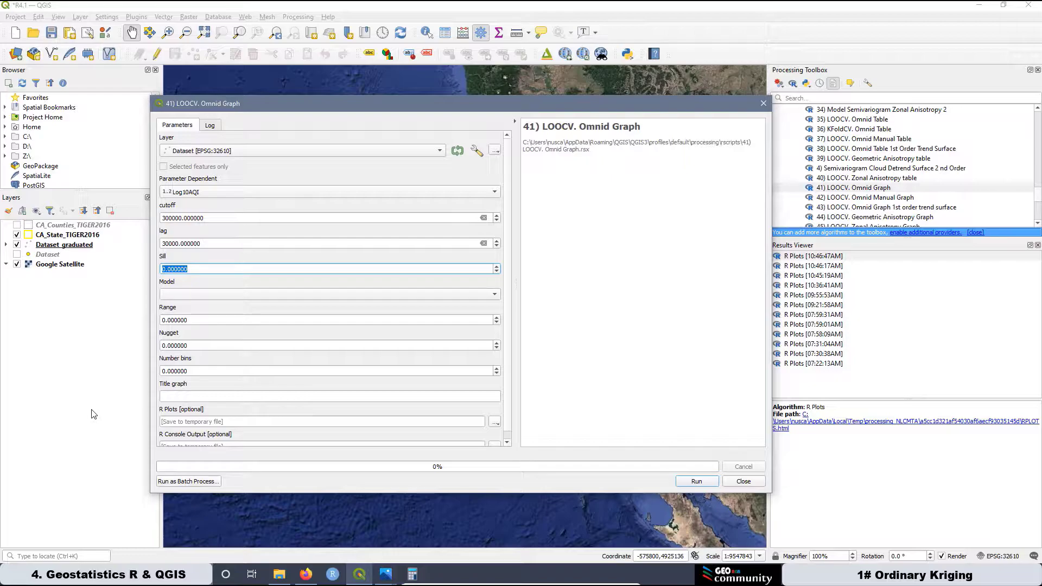
{"action": "type", "text": "0.07"}
Define a spherical model (Sph) with a range of 250000 and a nugget of 0.001.
{"action": "left_click", "coordinate": [204, 298]}
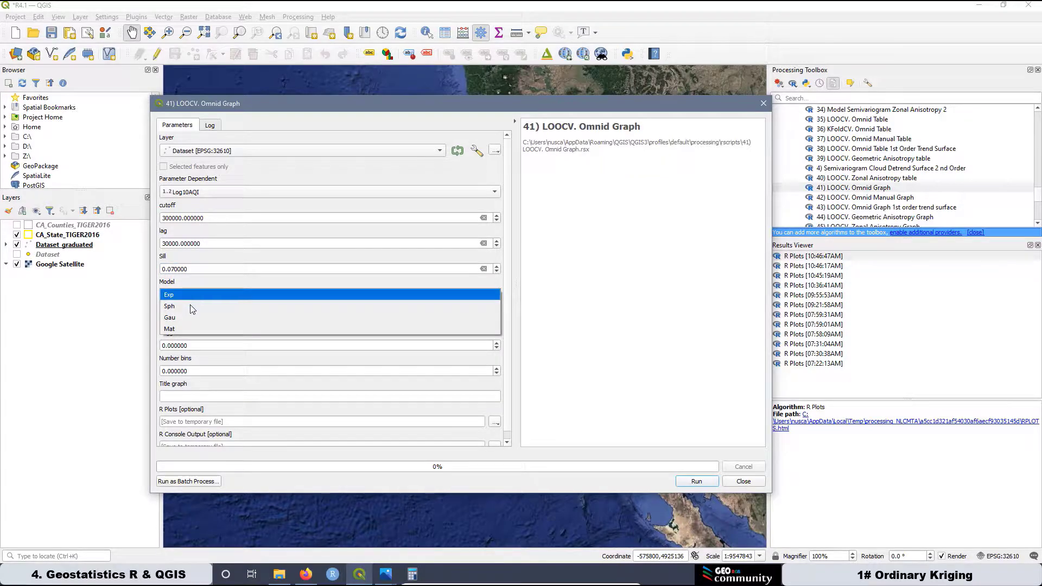
{"action": "left_click", "coordinate": [185, 306]}
{"action": "left_click_drag", "start_coordinate": [201, 321], "coordinate": [122, 324]}
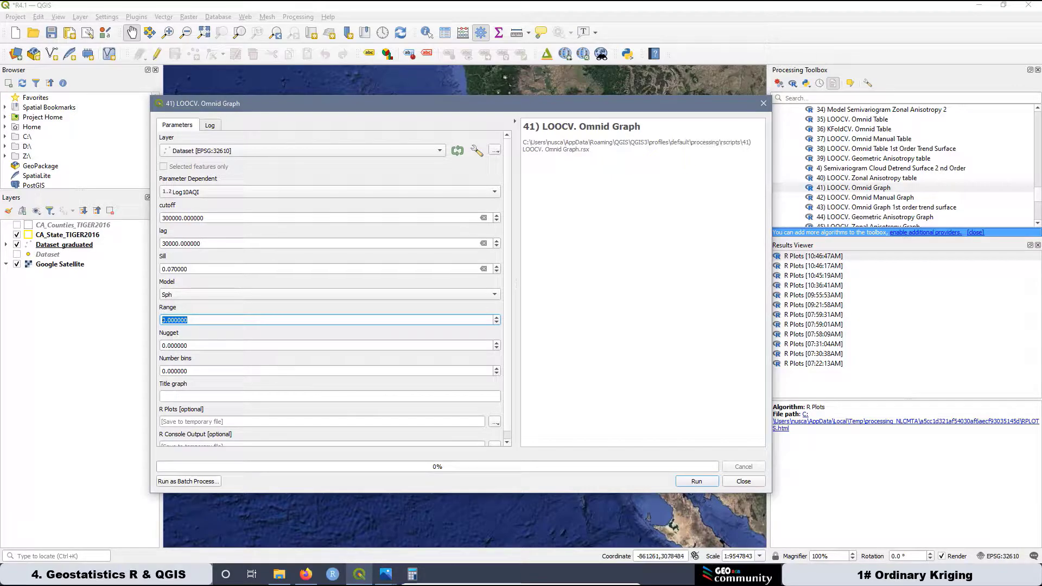
{"action": "left_click", "coordinate": [203, 317]}
{"action": "key", "text": "ctrl+a"}
{"action": "type", "text": "2500"}
{"action": "left_click_drag", "start_coordinate": [191, 345], "coordinate": [176, 345]}
{"action": "type", "text": "1"}
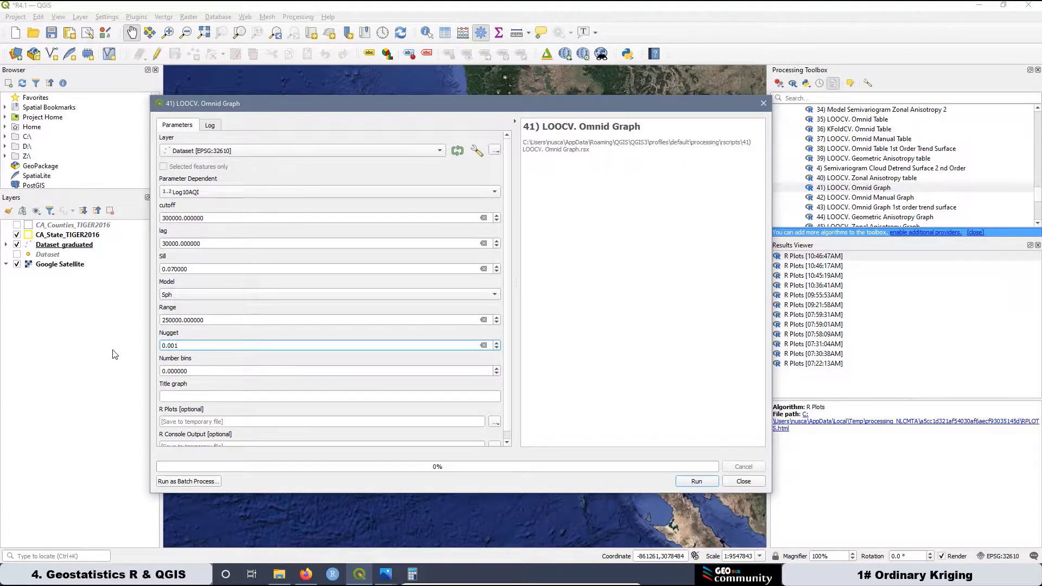
Set the number of bins for the residual histogram to 13.
{"action": "left_click_drag", "start_coordinate": [194, 371], "coordinate": [150, 370]}
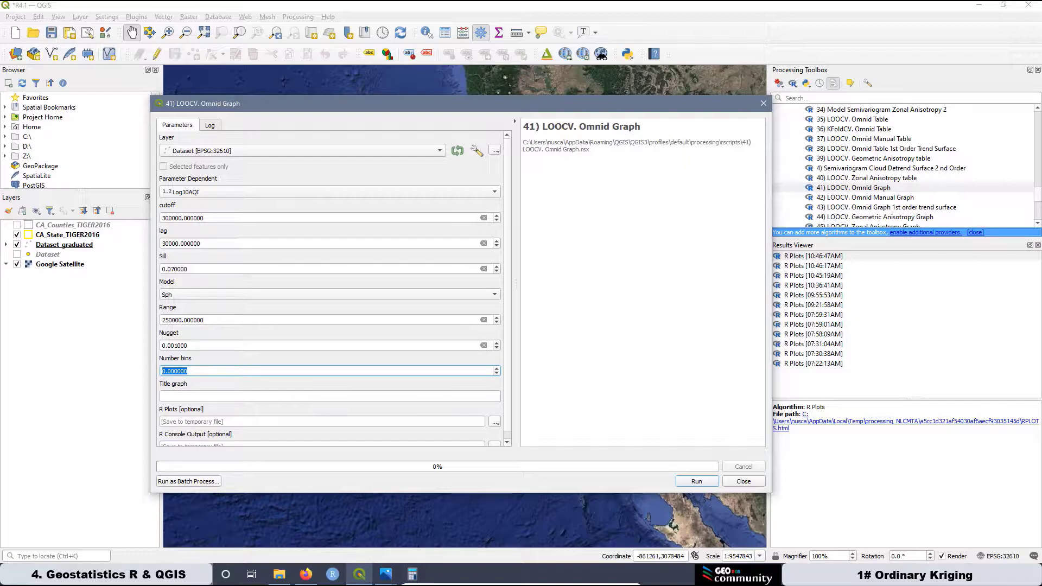
{"action": "left_click", "coordinate": [193, 370]}
{"action": "left_click_drag", "start_coordinate": [193, 370], "coordinate": [144, 370]}
{"action": "type", "text": "13"}
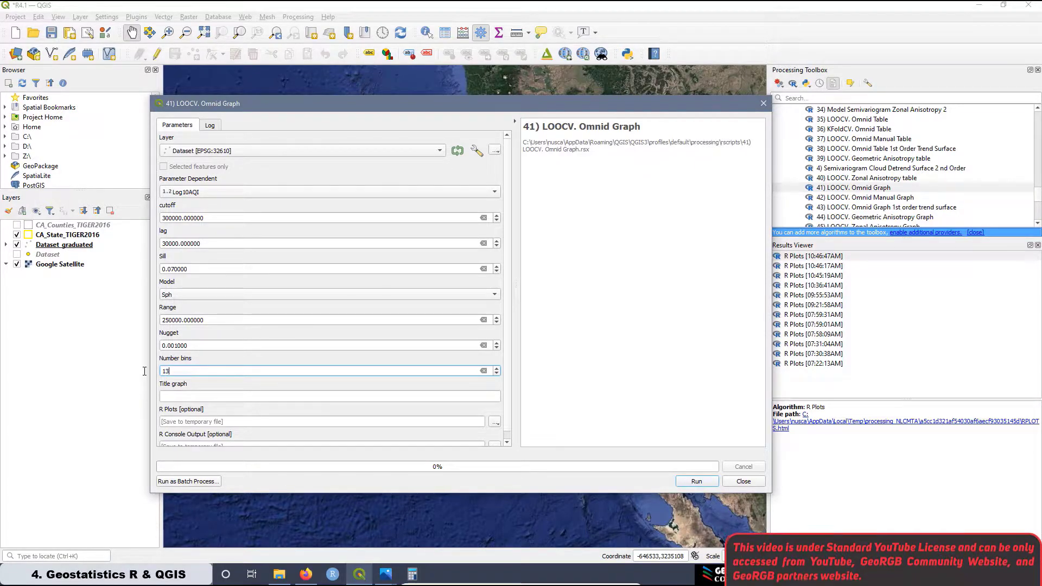
Title the graph "LOOCV Ordinary Kriging" and run the cross-validation script.
{"action": "left_click", "coordinate": [188, 397]}
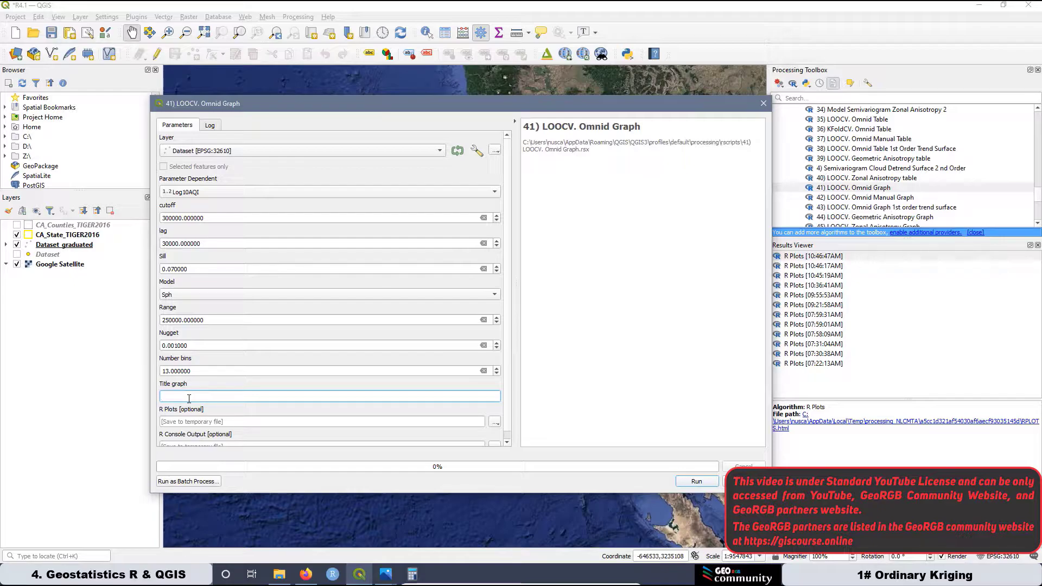
{"action": "type", "text": "LOOCV Ordin"}
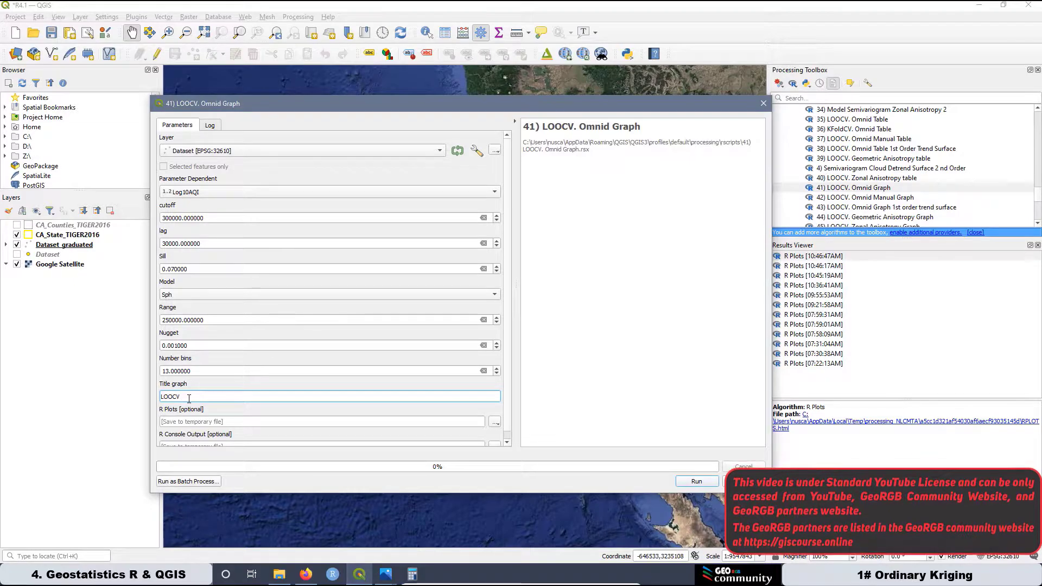
{"action": "type", "text": "ary Kri"}
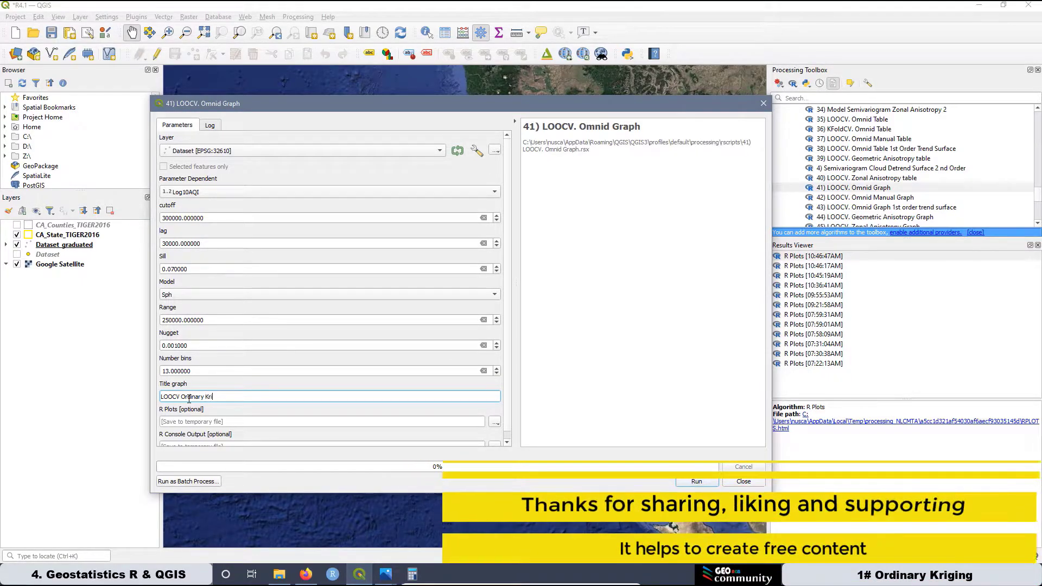
{"action": "type", "text": "ging"}
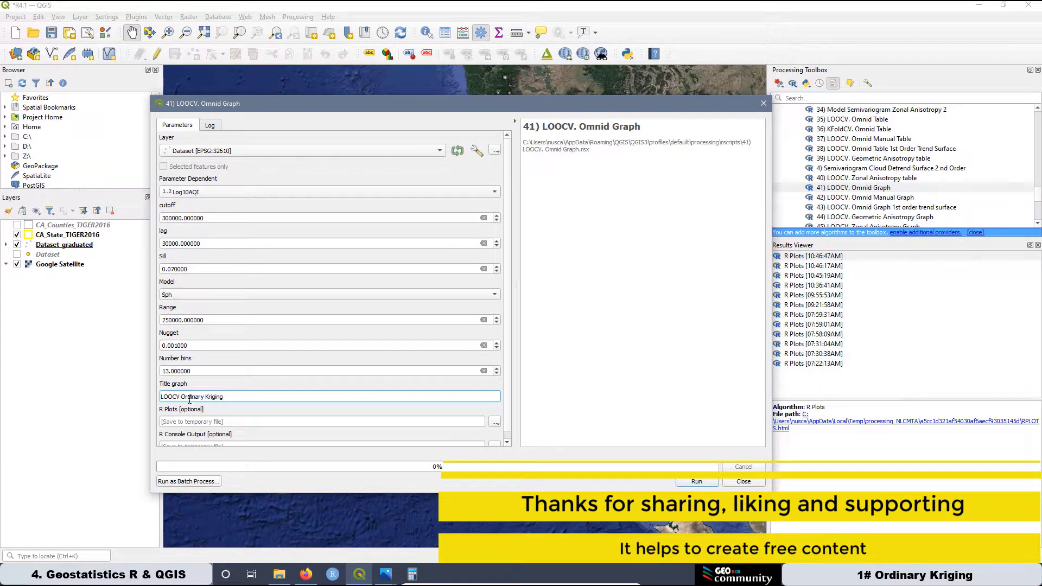
{"action": "left_click", "coordinate": [508, 442]}
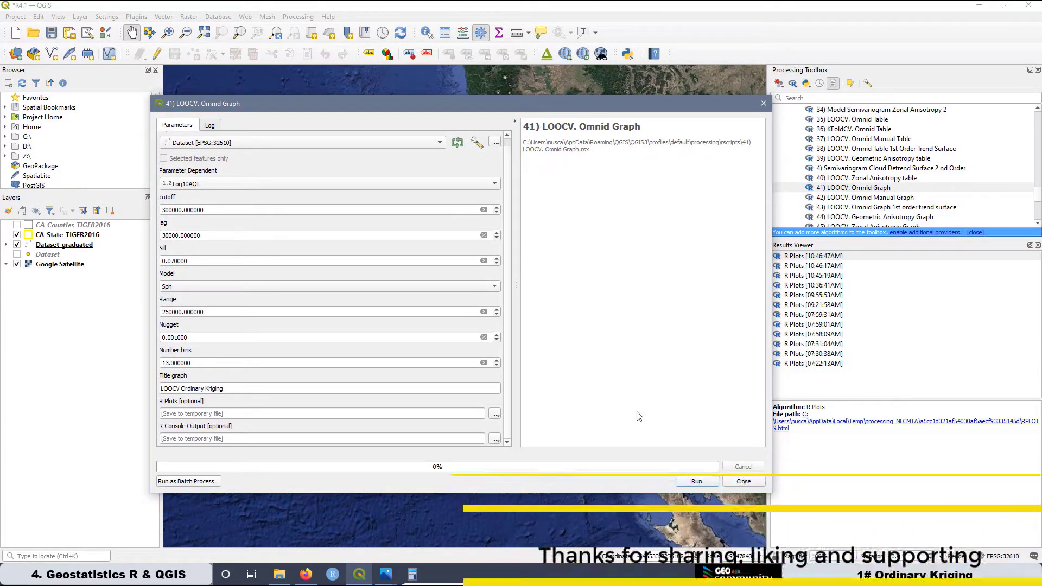
{"action": "left_click", "coordinate": [696, 481]}
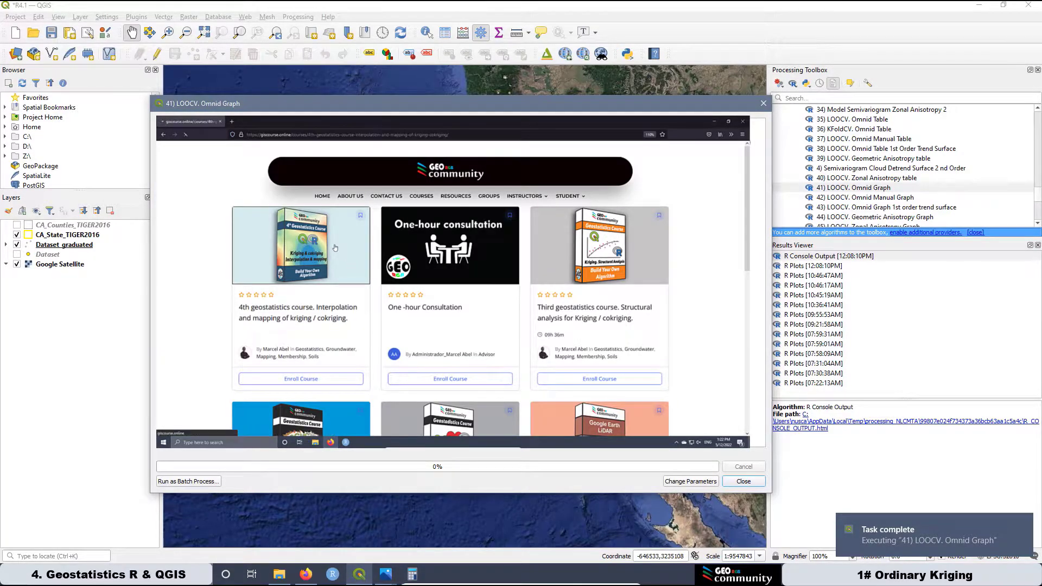
Examine the fitted nugget, partial sill and range of the spherical model and its RMSE in the log.
{"action": "left_click_drag", "start_coordinate": [259, 331], "coordinate": [160, 324]}
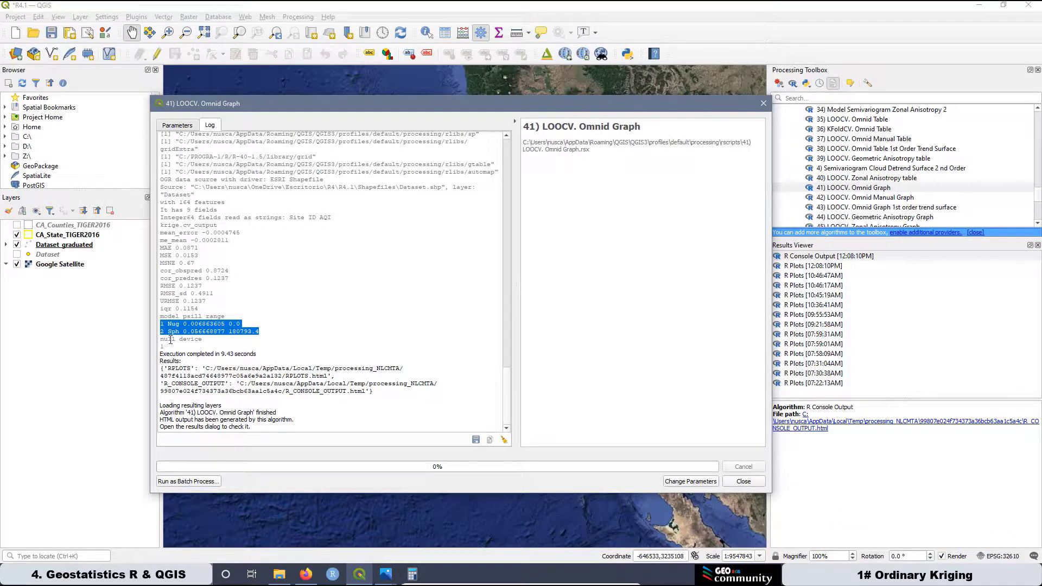
{"action": "left_click", "coordinate": [228, 332]}
{"action": "left_click_drag", "start_coordinate": [225, 331], "coordinate": [185, 332]}
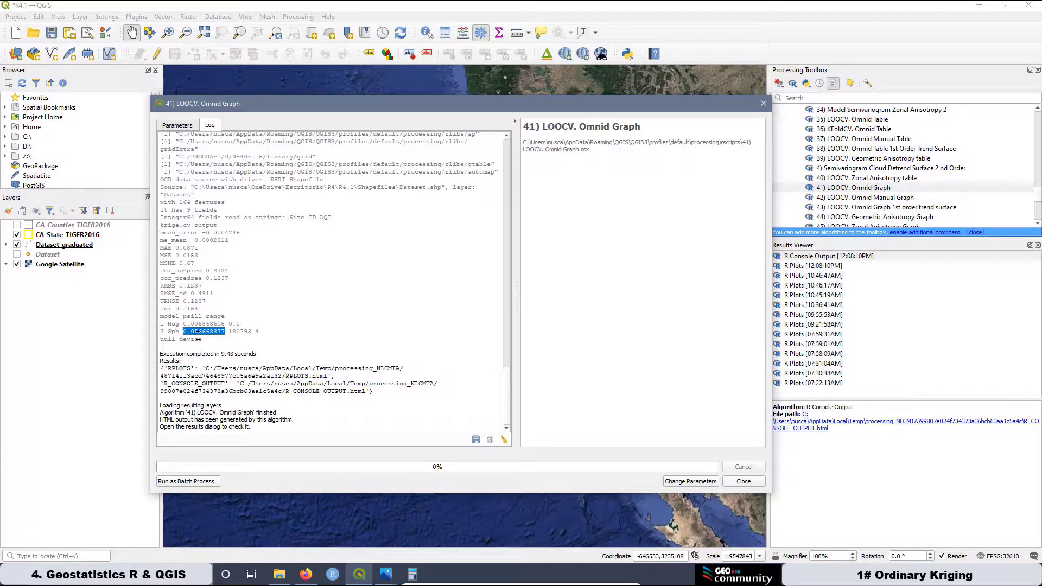
{"action": "left_click_drag", "start_coordinate": [259, 331], "coordinate": [186, 325]}
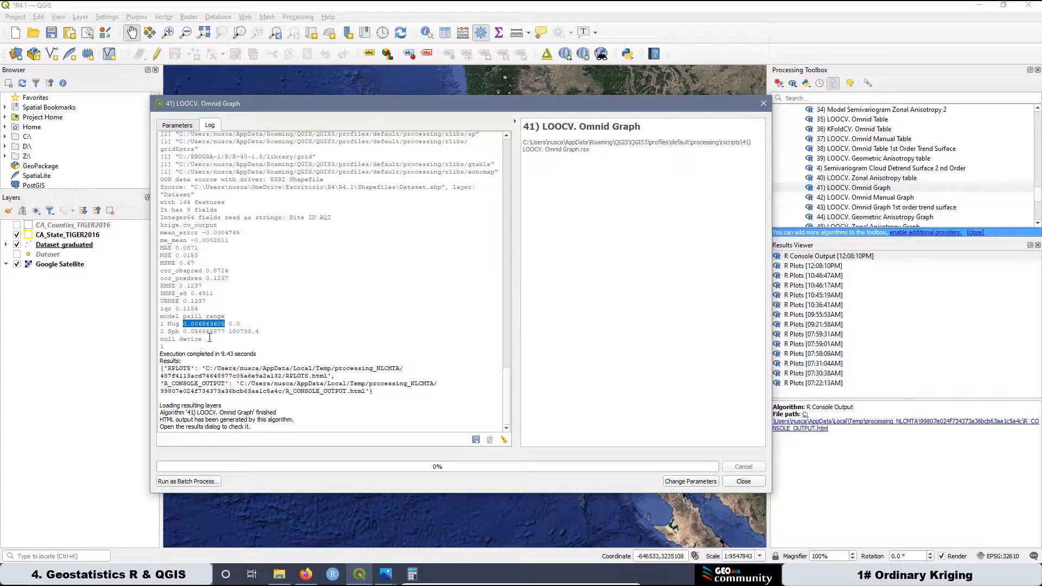
{"action": "left_click_drag", "start_coordinate": [202, 286], "coordinate": [184, 284]}
View the spherical run's R plots enlarged to 170% in the browser, examining the residual and cross-validation graphs, and return to QGIS.
{"action": "left_click", "coordinate": [825, 268]}
{"action": "double_click", "coordinate": [824, 267]}
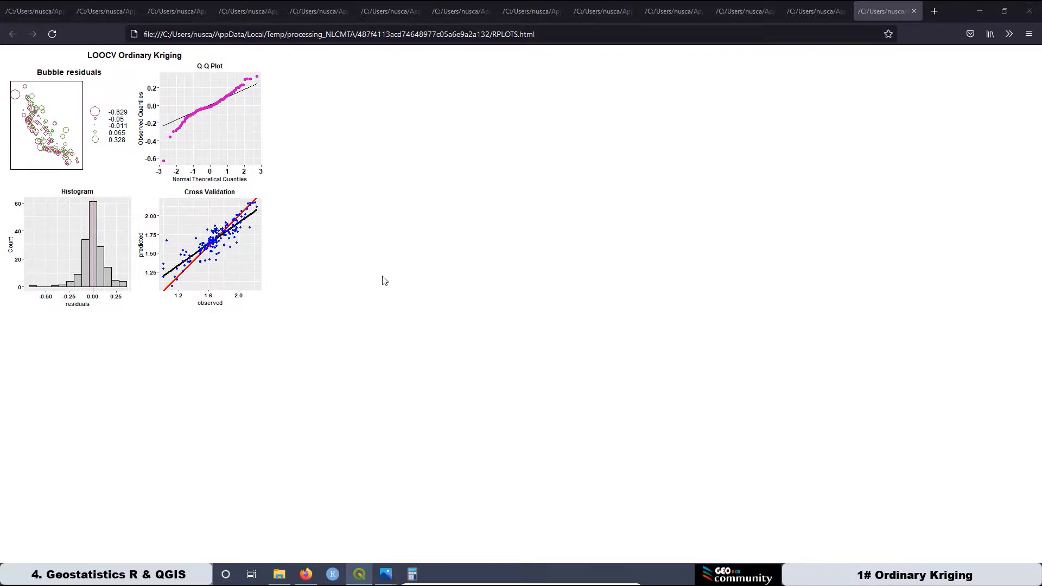
{"action": "scroll", "coordinate": [381, 151], "scroll_direction": "up", "scroll_amount": 5}
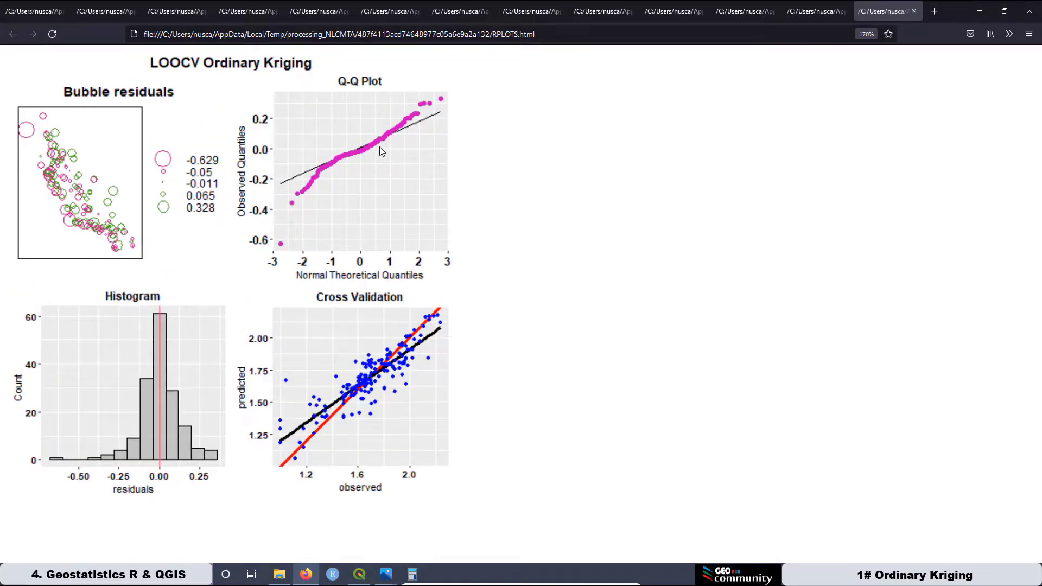
{"action": "scroll", "coordinate": [379, 147], "scroll_direction": "up", "scroll_amount": 1}
{"action": "scroll", "coordinate": [379, 146], "scroll_direction": "down", "scroll_amount": 1}
{"action": "left_click", "coordinate": [982, 11]}
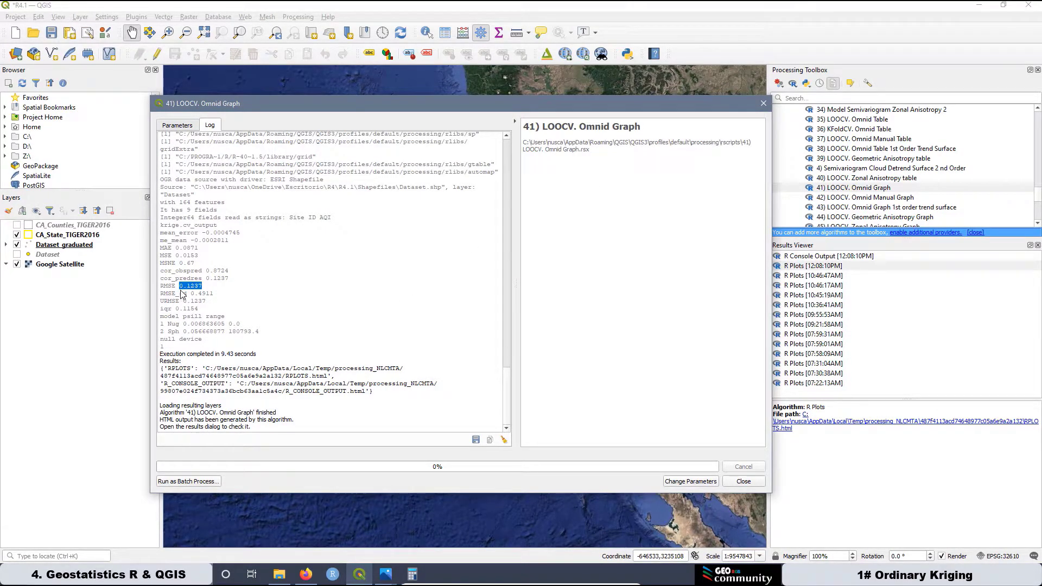
Change the variogram model to exponential (Exp) and rerun the cross-validation.
{"action": "left_click", "coordinate": [174, 125]}
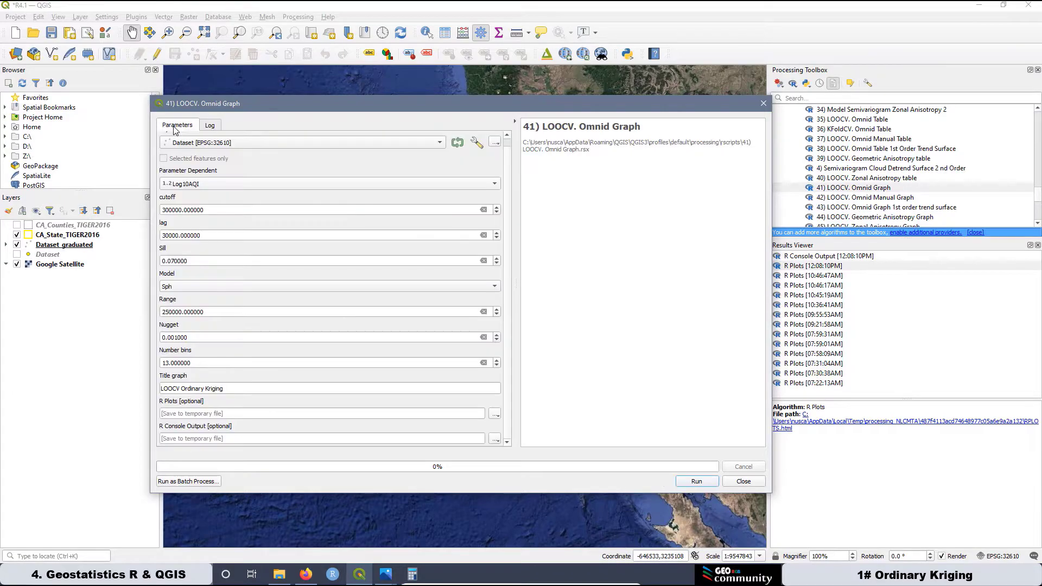
{"action": "left_click", "coordinate": [180, 285]}
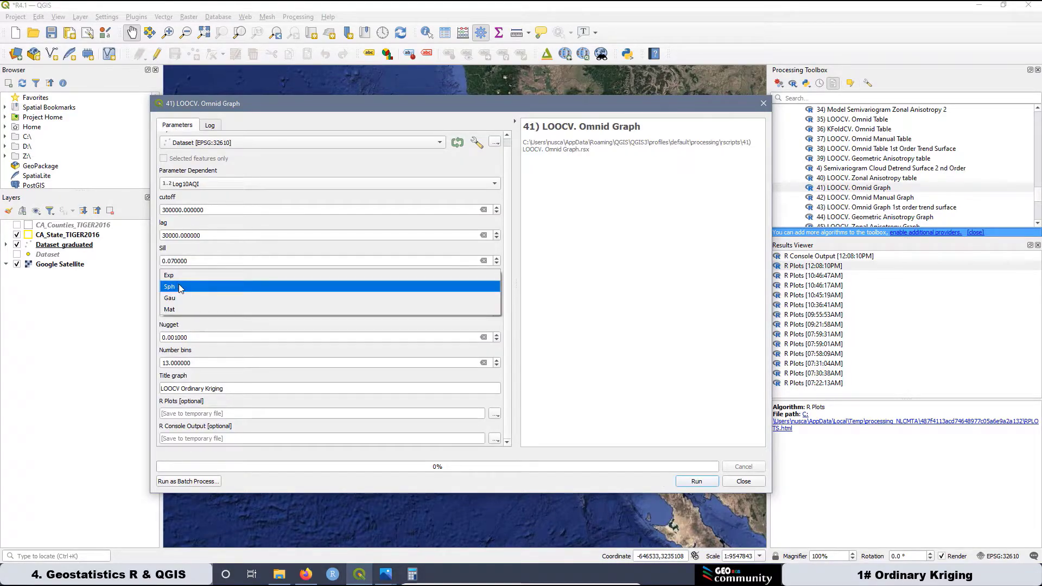
{"action": "left_click", "coordinate": [178, 276]}
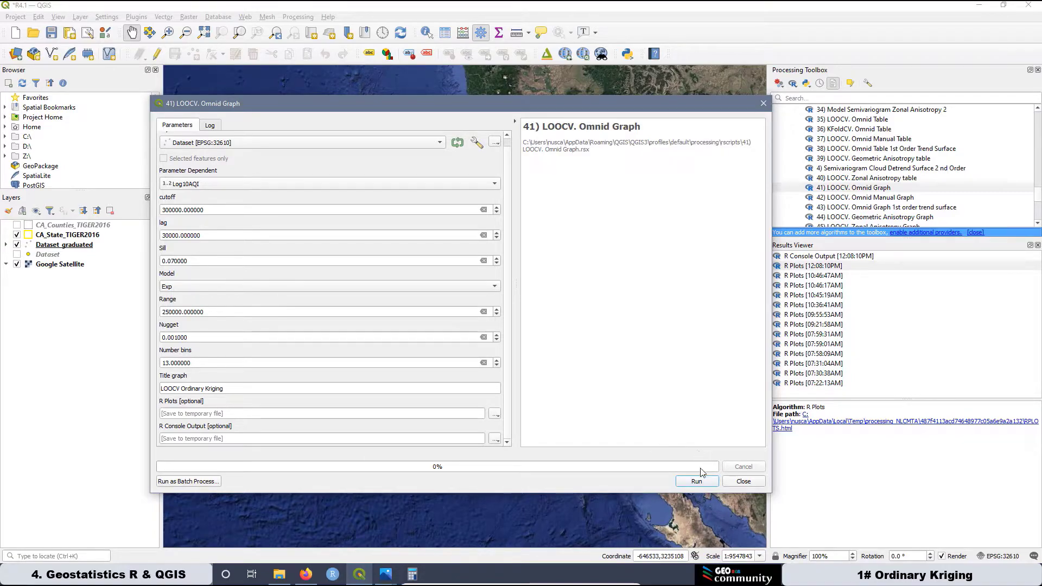
{"action": "left_click", "coordinate": [698, 481]}
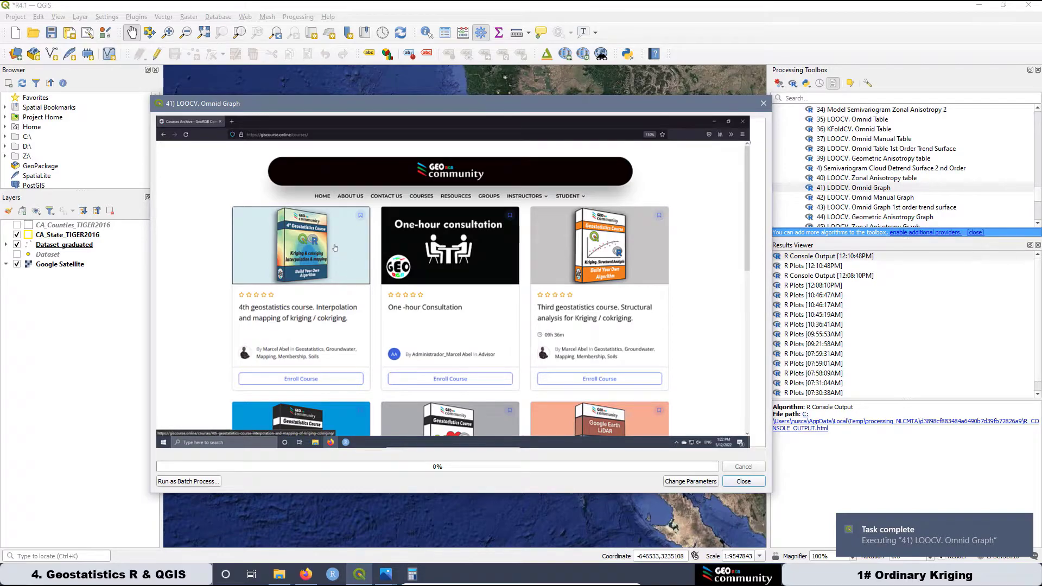
Examine the exponential model's fitted parameters and its RMSE in the log.
{"action": "left_click_drag", "start_coordinate": [263, 330], "coordinate": [158, 326]}
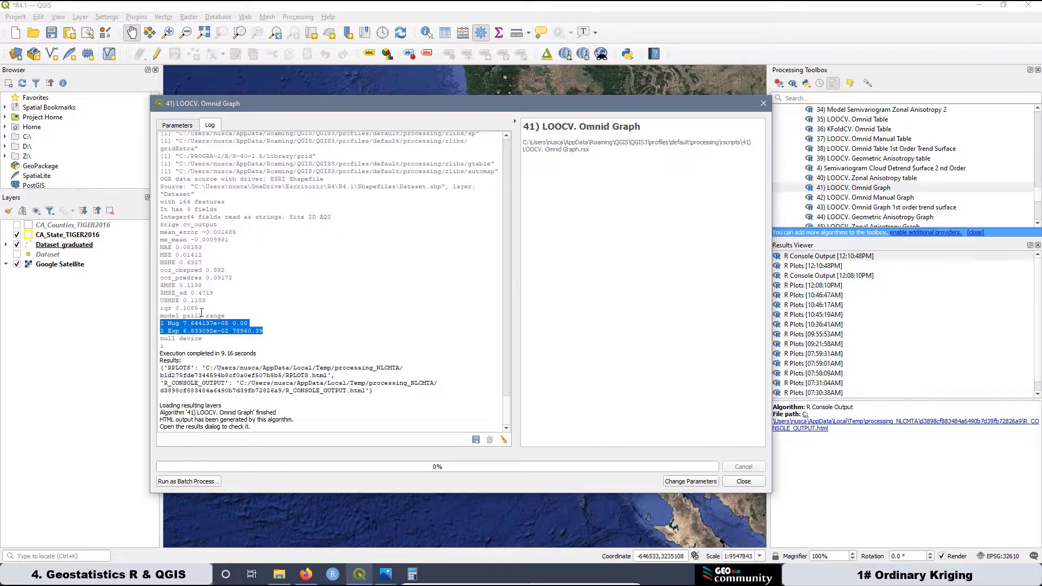
{"action": "left_click_drag", "start_coordinate": [202, 285], "coordinate": [186, 284]}
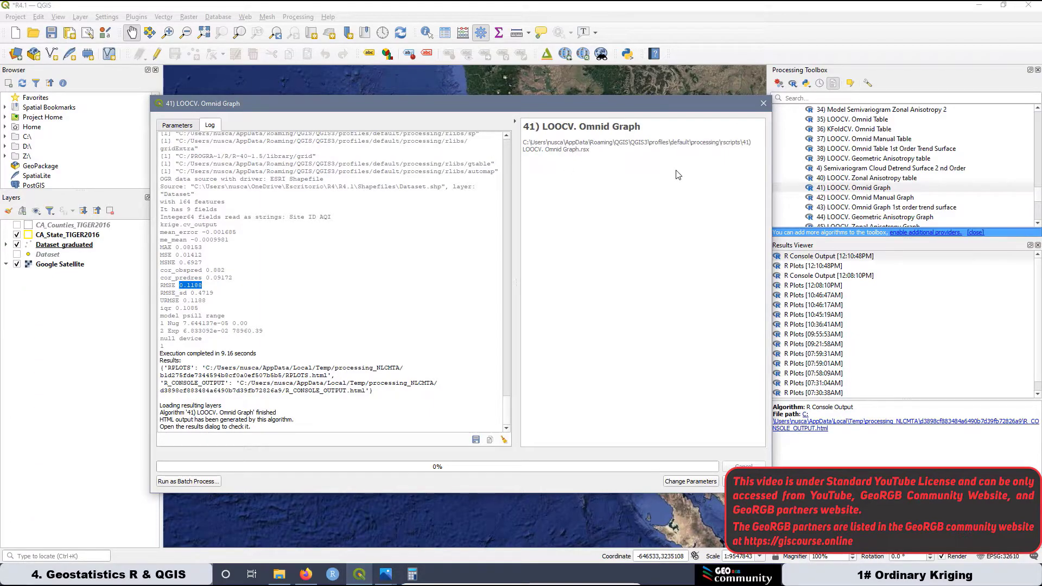
View the exponential run's R plots in the browser enlarged to 170% and compare them with the spherical run's plots.
{"action": "double_click", "coordinate": [823, 265]}
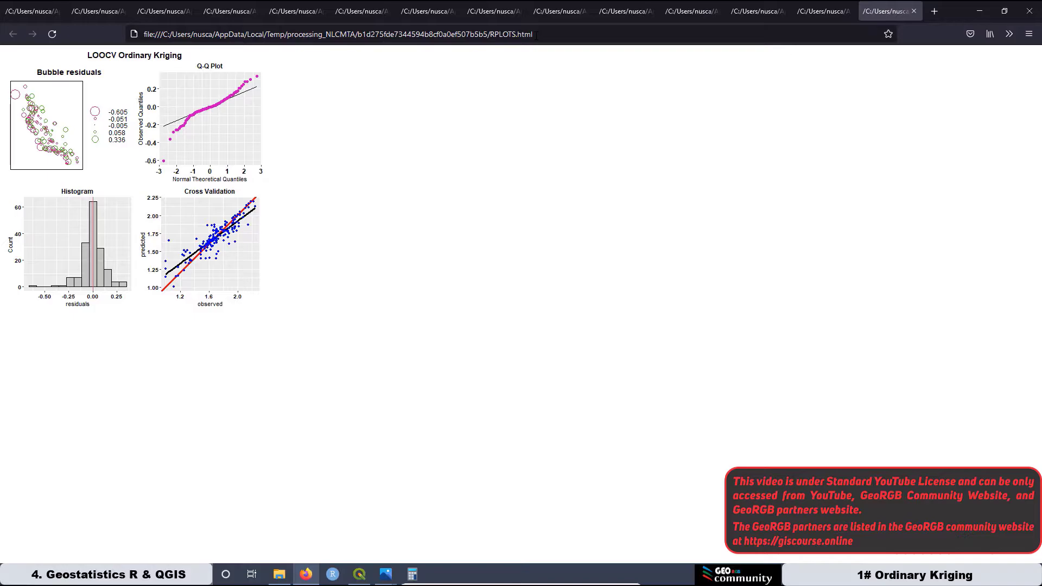
{"action": "left_click", "coordinate": [620, 35]}
{"action": "key", "text": "ctrl+plus"}
{"action": "key", "text": "ctrl+plus"}
{"action": "key", "text": "ctrl+plus"}
{"action": "key", "text": "ctrl+plus"}
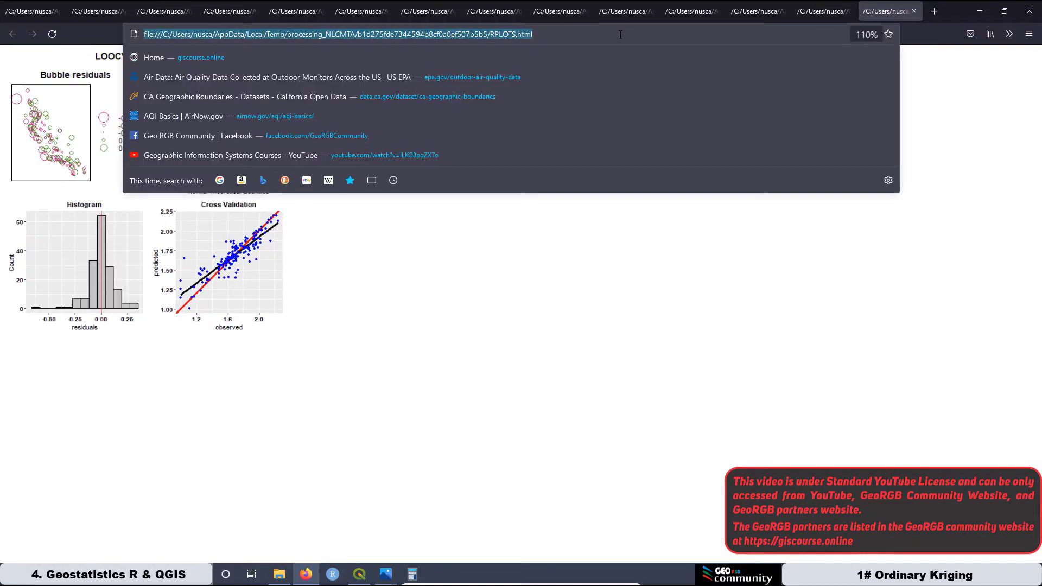
{"action": "key", "text": "ctrl+plus"}
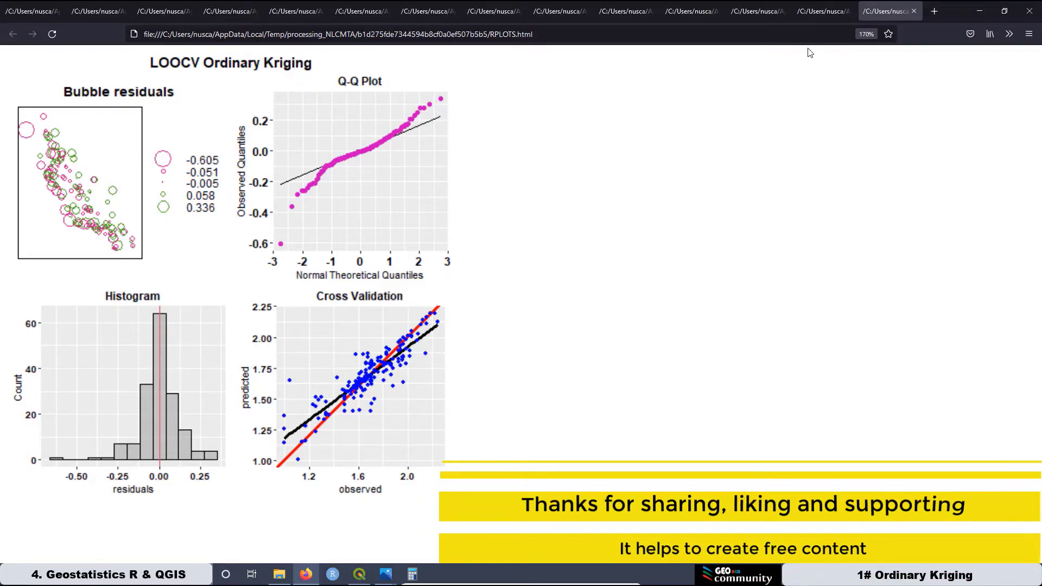
{"action": "left_click", "coordinate": [812, 13]}
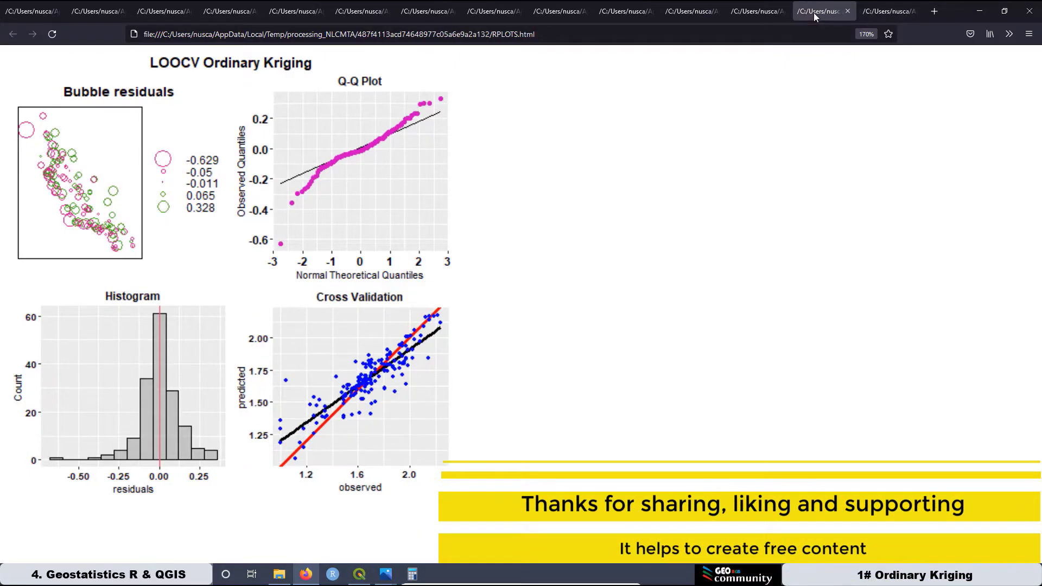
Alternate between the spherical and exponential runs' R plots, comparing their bubble residuals, Q-Q plots, histograms and cross-validation graphs.
{"action": "left_click", "coordinate": [876, 13]}
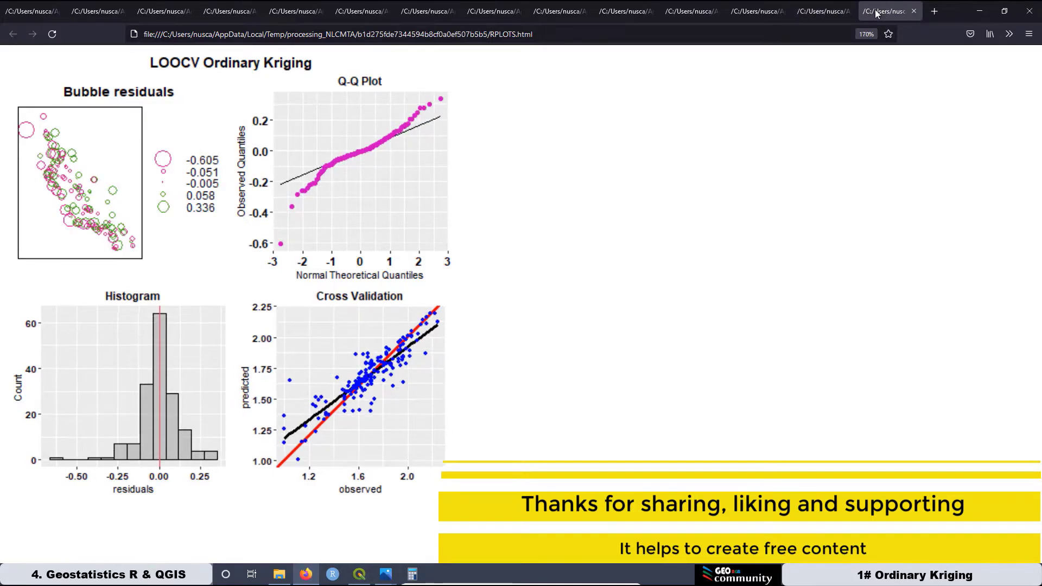
{"action": "left_click", "coordinate": [819, 13]}
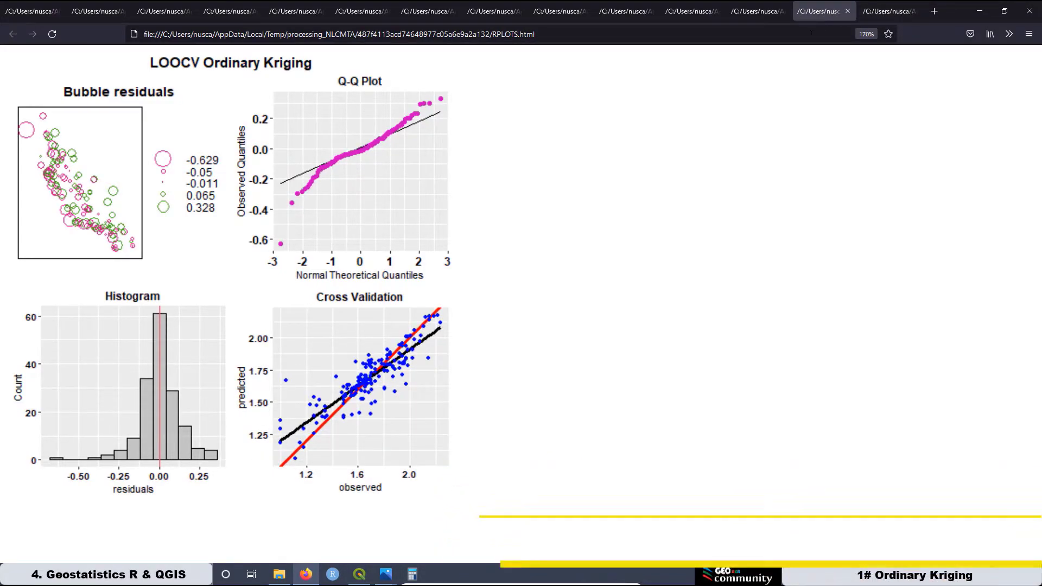
{"action": "left_click", "coordinate": [891, 13]}
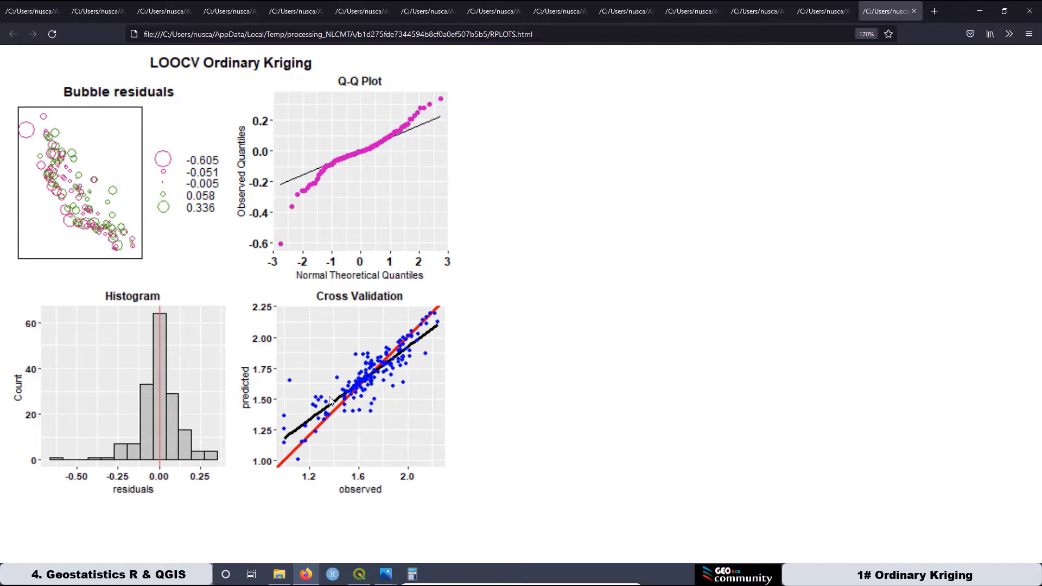
{"action": "left_click", "coordinate": [825, 12]}
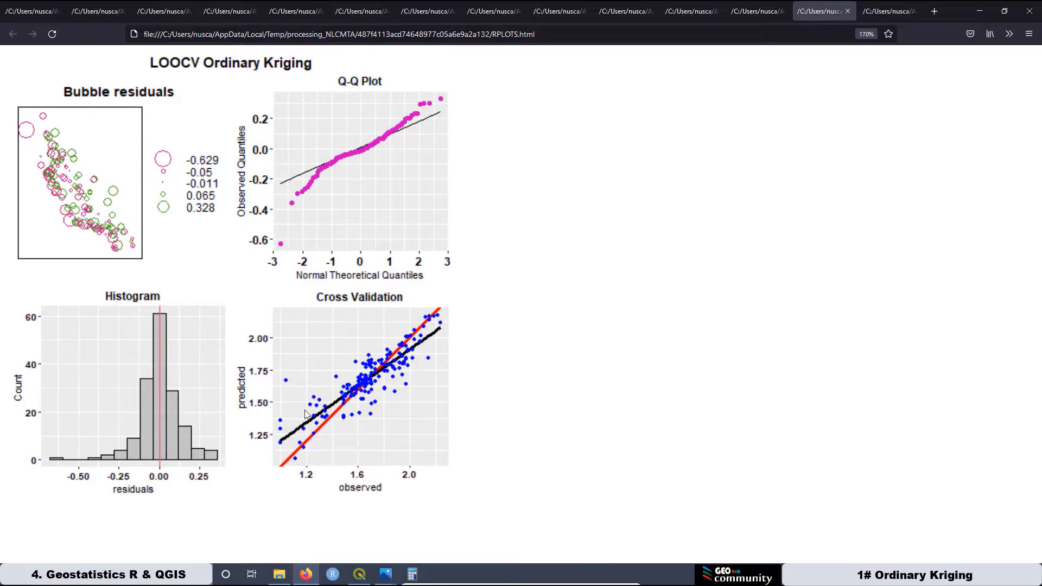
{"action": "left_click", "coordinate": [887, 14]}
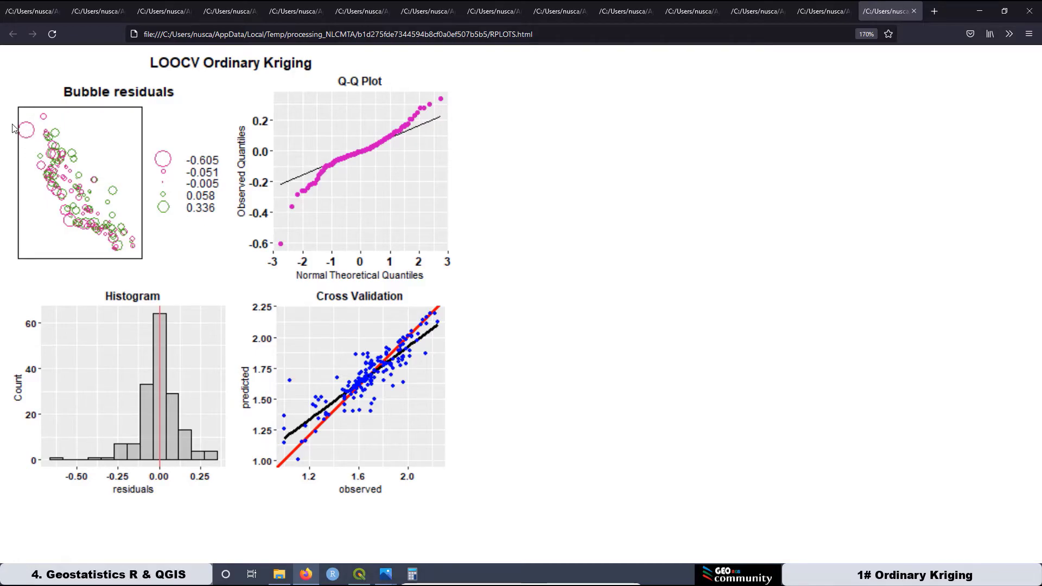
Switch to QGIS, uncover the map to inspect the sample points in northern California, and return to the spherical run's plots in the browser.
{"action": "left_click", "coordinate": [363, 572]}
{"action": "left_click_drag", "start_coordinate": [708, 110], "coordinate": [971, 346]}
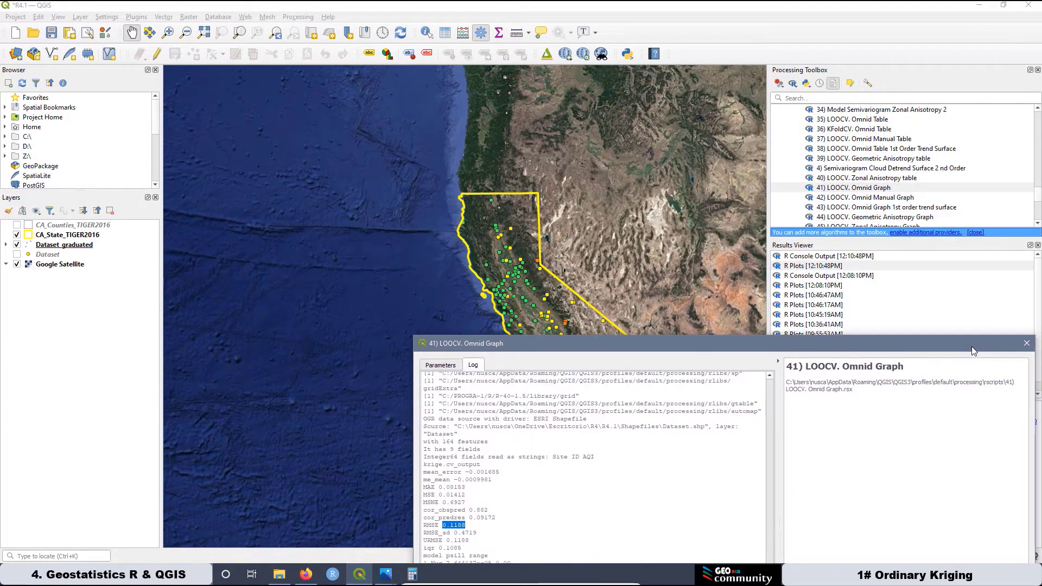
{"action": "scroll", "coordinate": [459, 222], "scroll_direction": "up", "scroll_amount": 2}
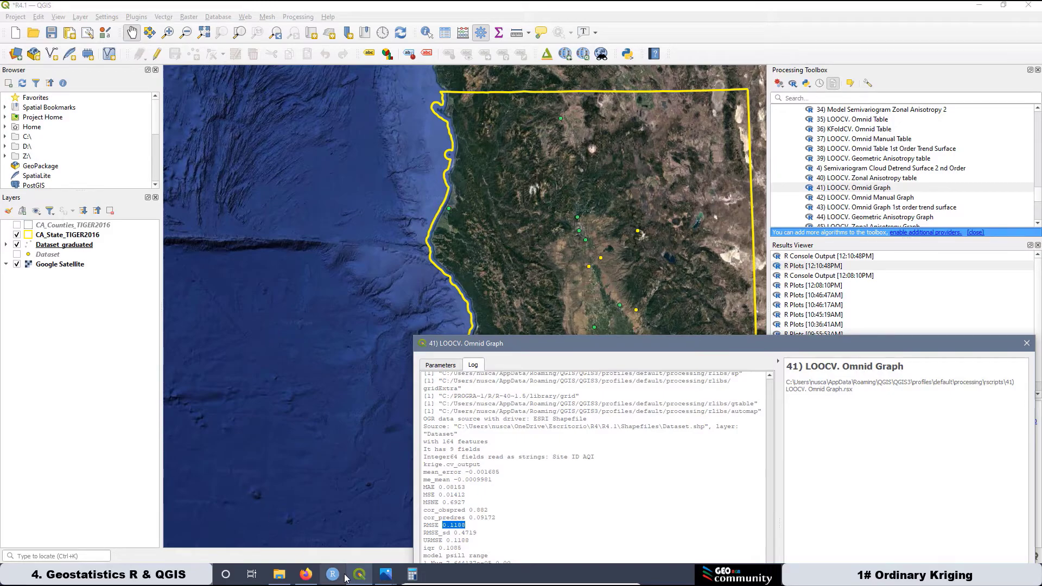
{"action": "left_click", "coordinate": [306, 578]}
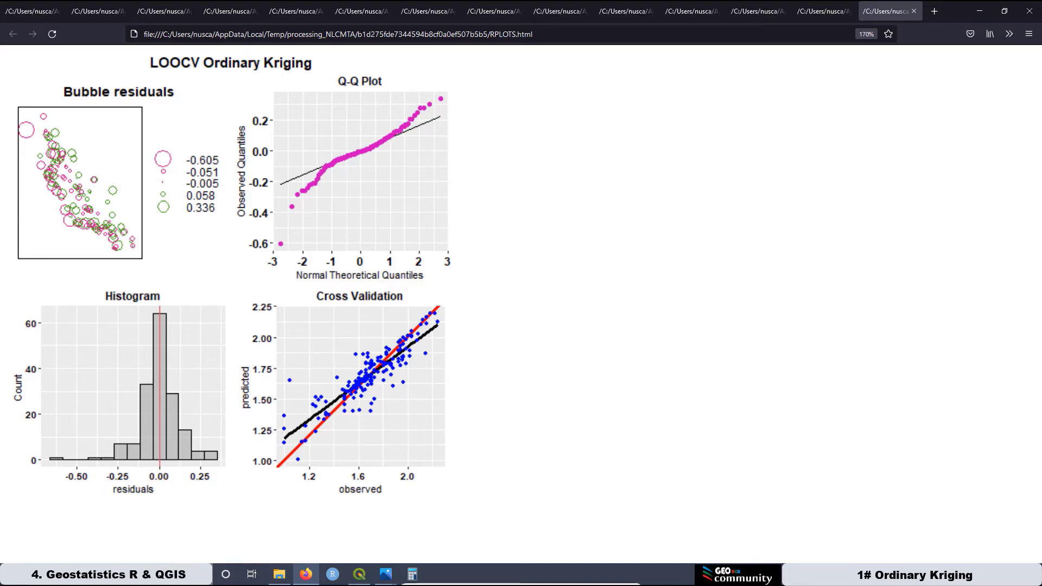
{"action": "left_click", "coordinate": [825, 11]}
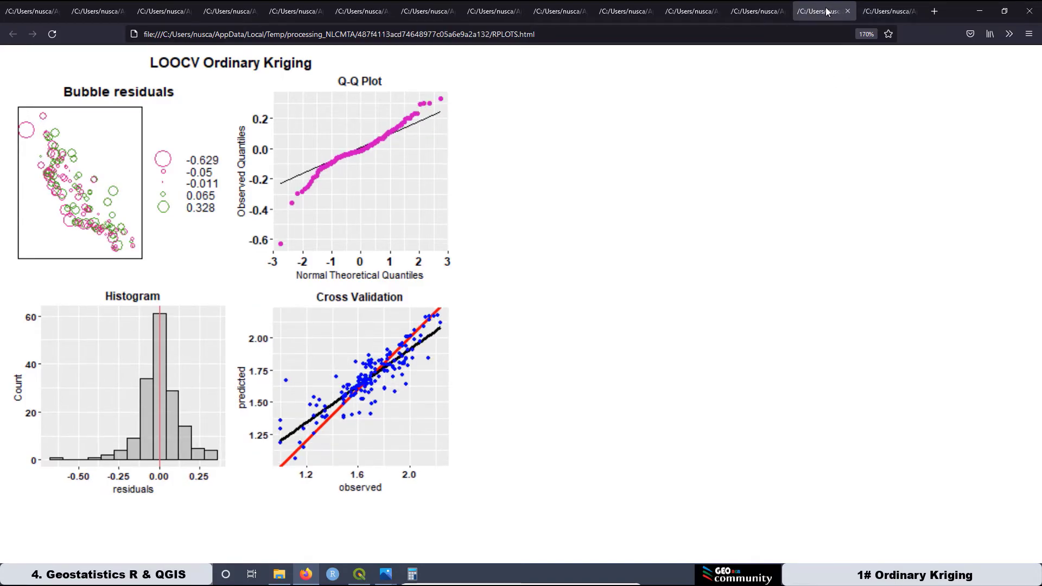